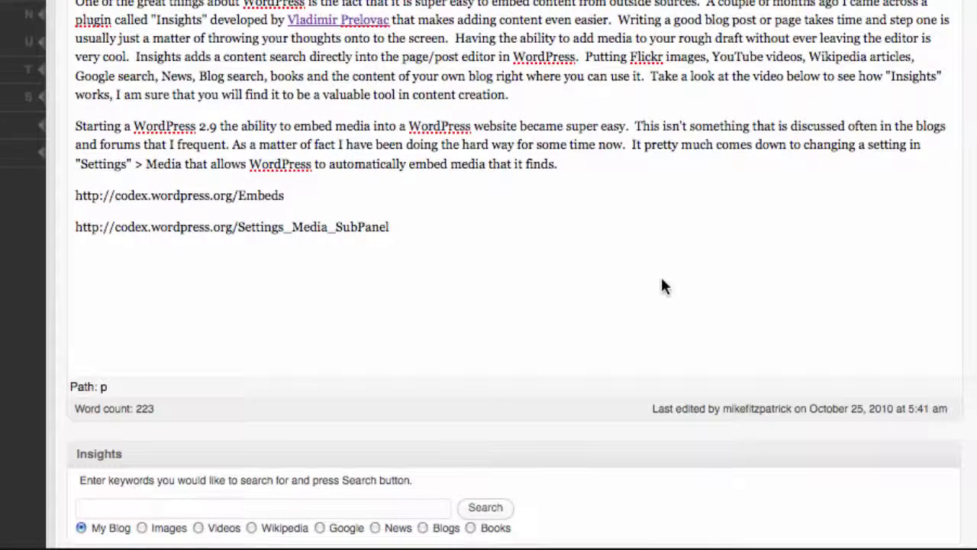
- Scroll through the draft post and select part of its title
scroll(662, 285, up, 1)
scroll(661, 285, up, 3)
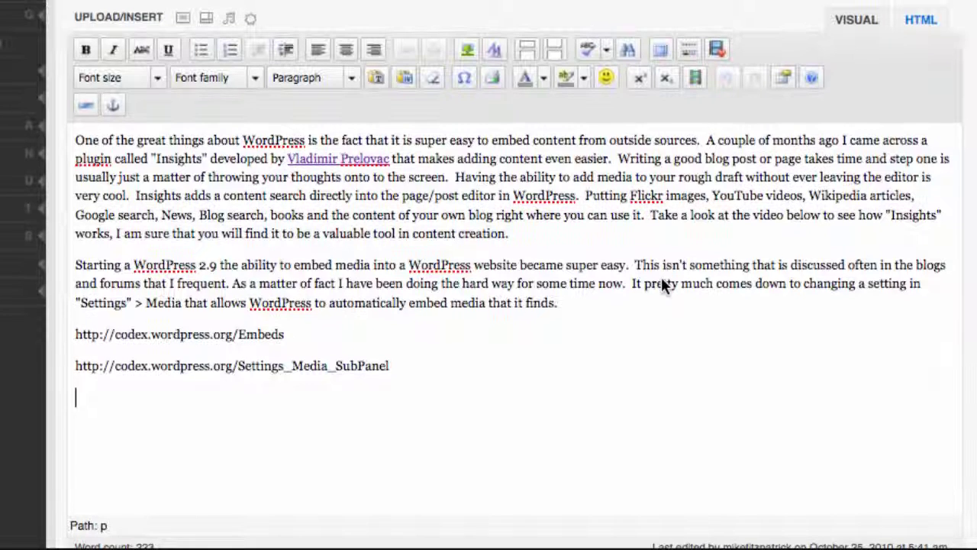
scroll(660, 284, down, 1)
scroll(661, 284, down, 1)
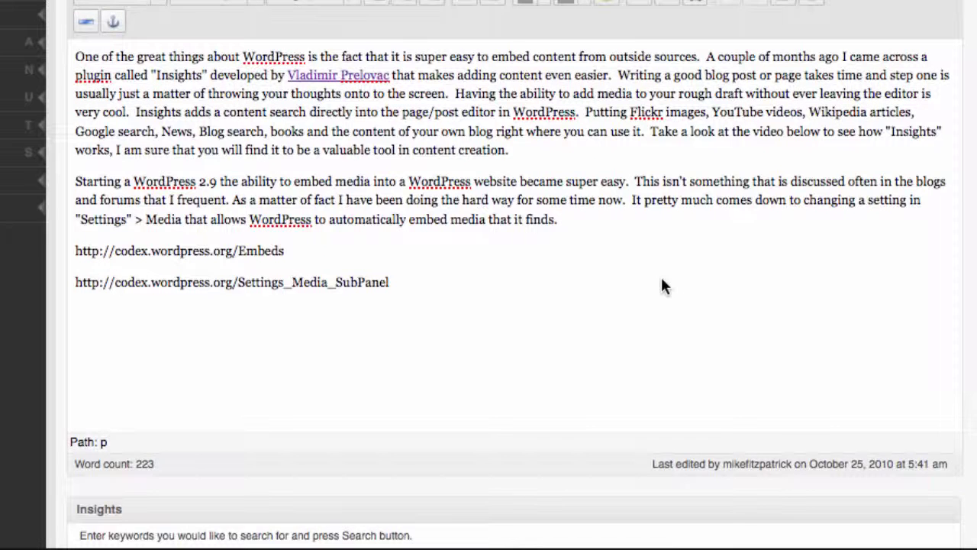
scroll(662, 286, down, 5)
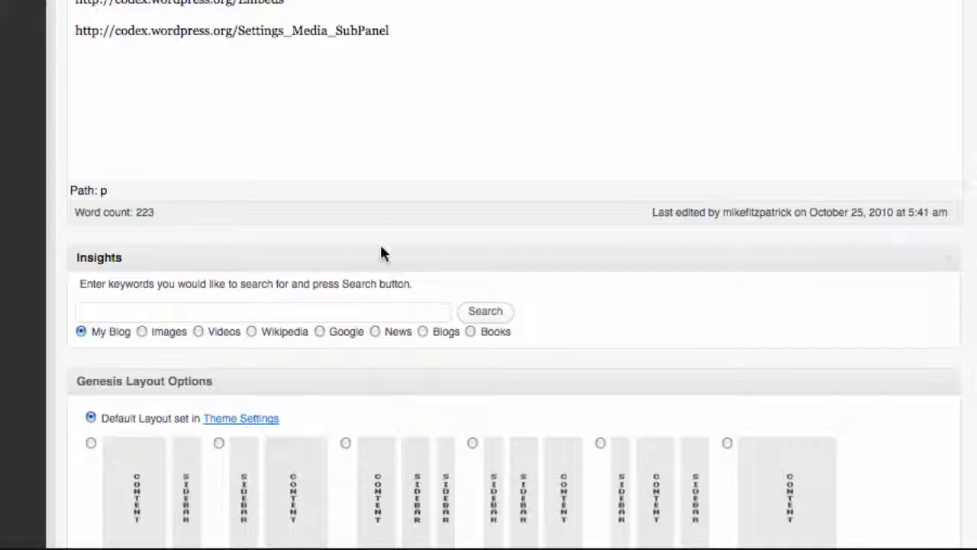
scroll(381, 247, up, 5)
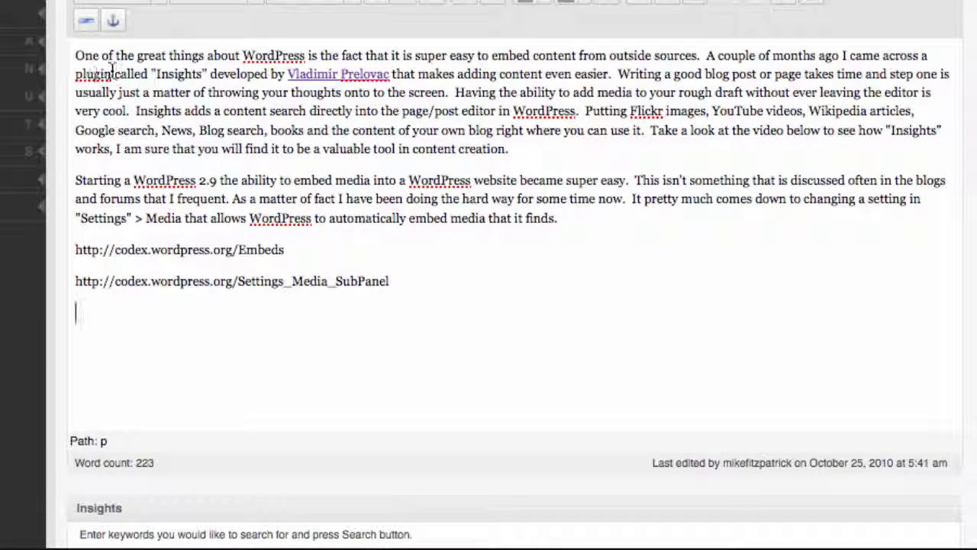
scroll(213, 76, down, 2)
scroll(215, 79, up, 6)
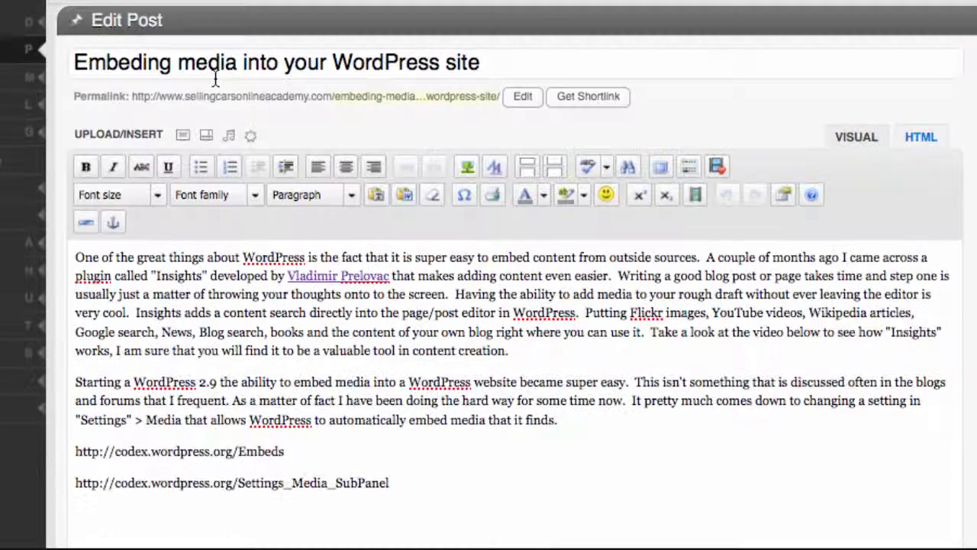
drag(146, 64, 513, 71)
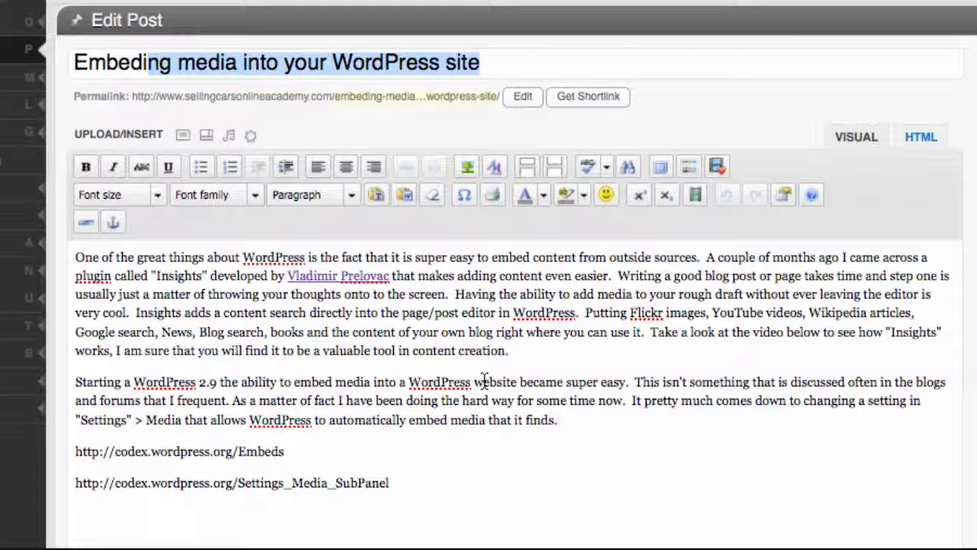
scroll(483, 382, down, 4)
scroll(484, 384, down, 1)
click(439, 244)
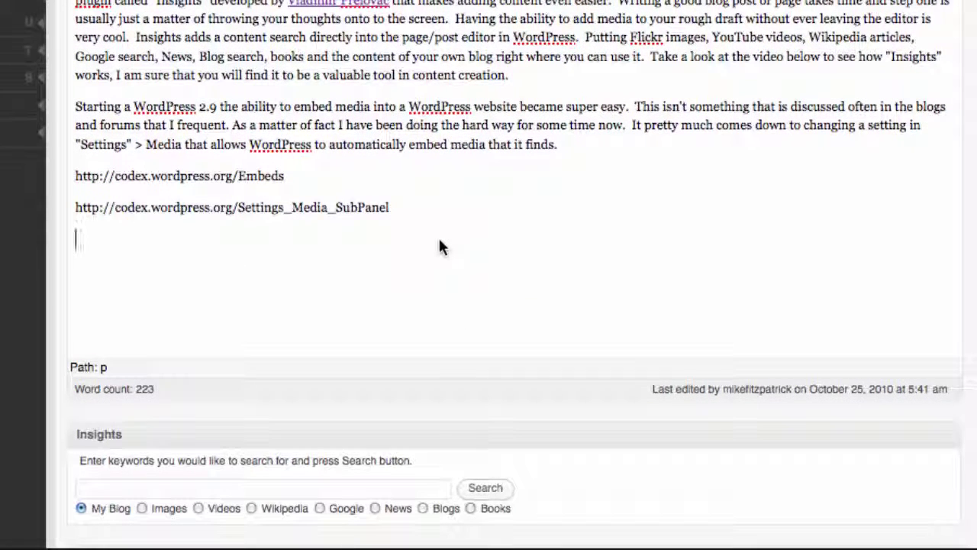
- Select 'WordPress' in the second paragraph and run an Insights Google search for 'wordpress plugins'
double_click(290, 145)
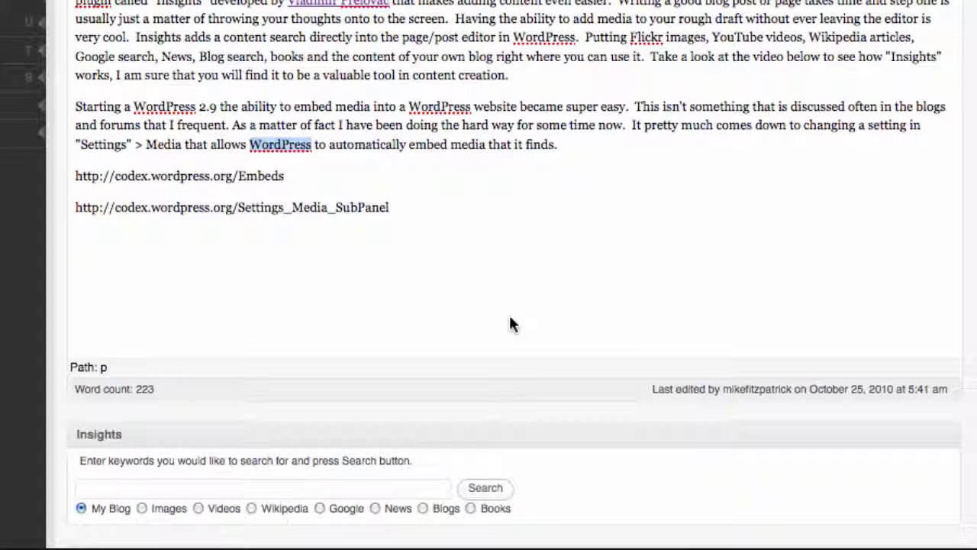
scroll(513, 329, down, 3)
scroll(496, 328, down, 1)
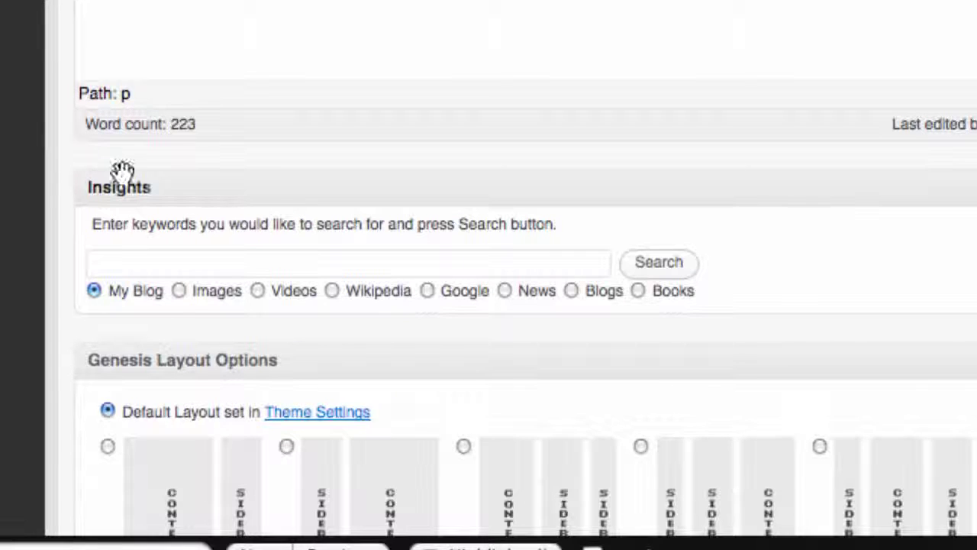
click(429, 289)
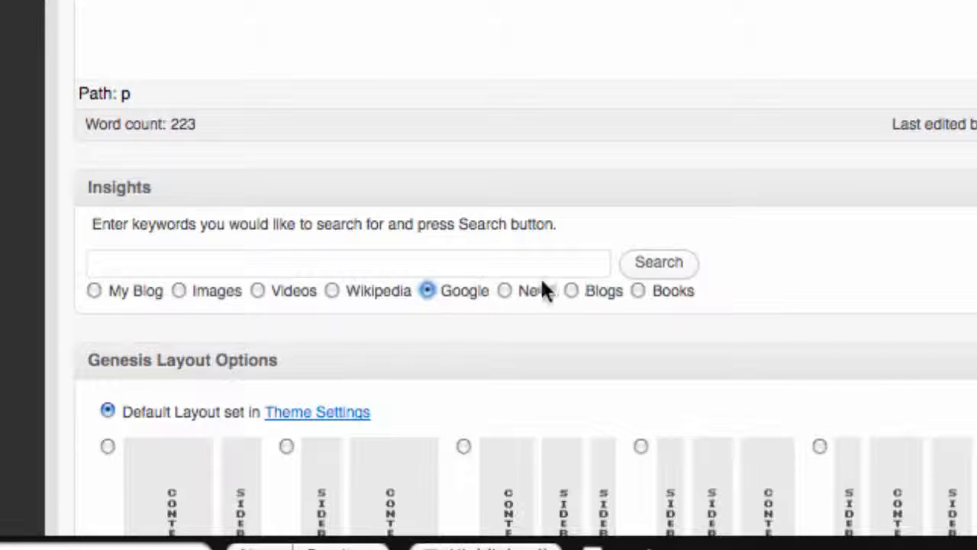
click(417, 264)
text(wordpre)
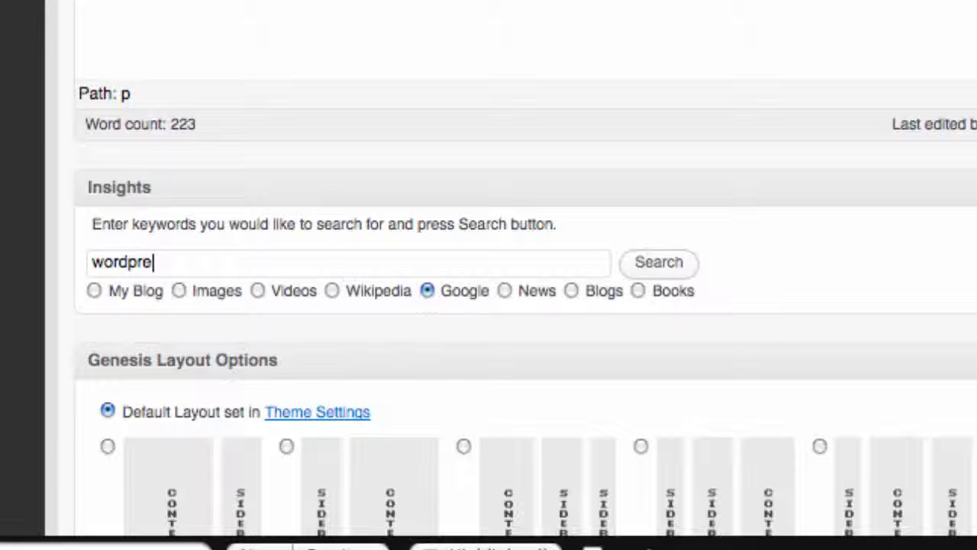
text(ss plugin)
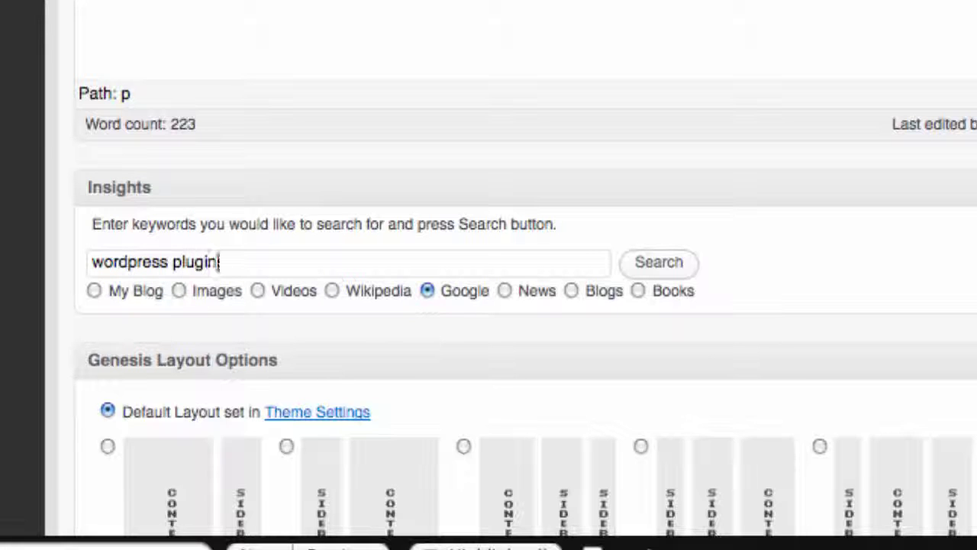
text(s)
key(Return)
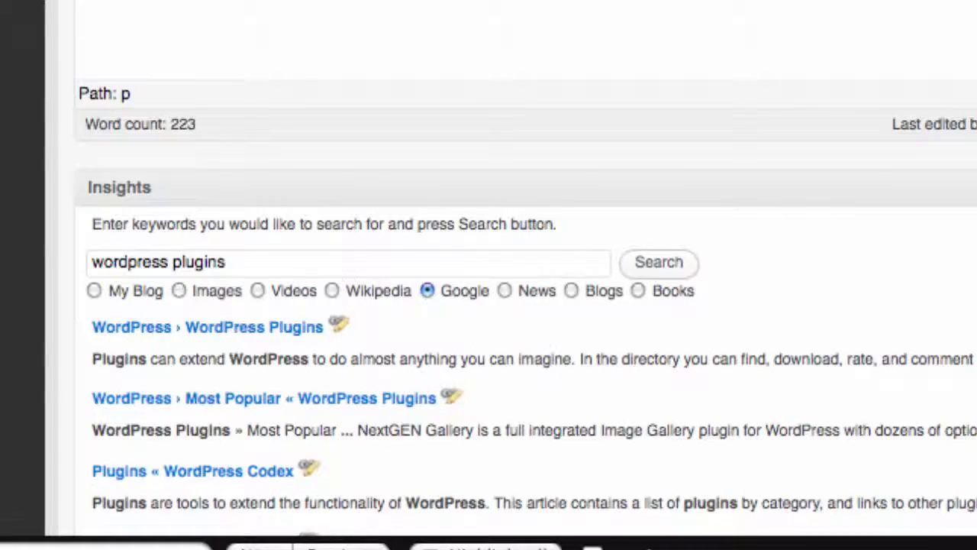
- Link 'WordPress' to the plugins directory result and confirm it with Update
scroll(489, 305, up, 5)
click(294, 289)
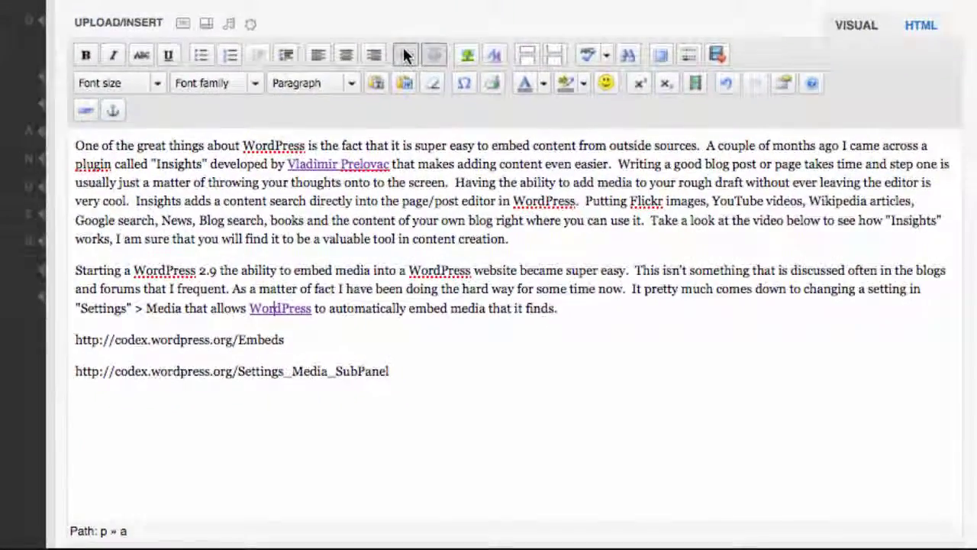
click(405, 50)
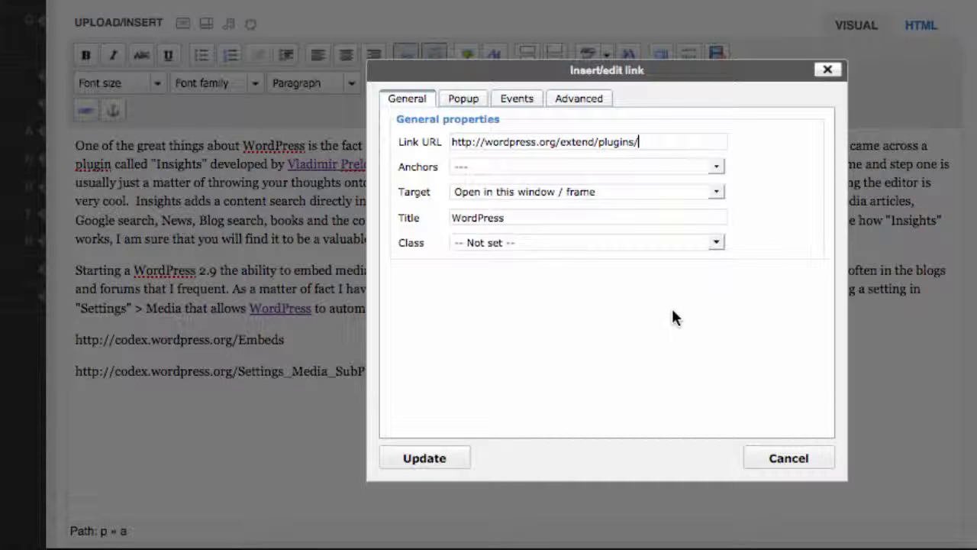
click(441, 461)
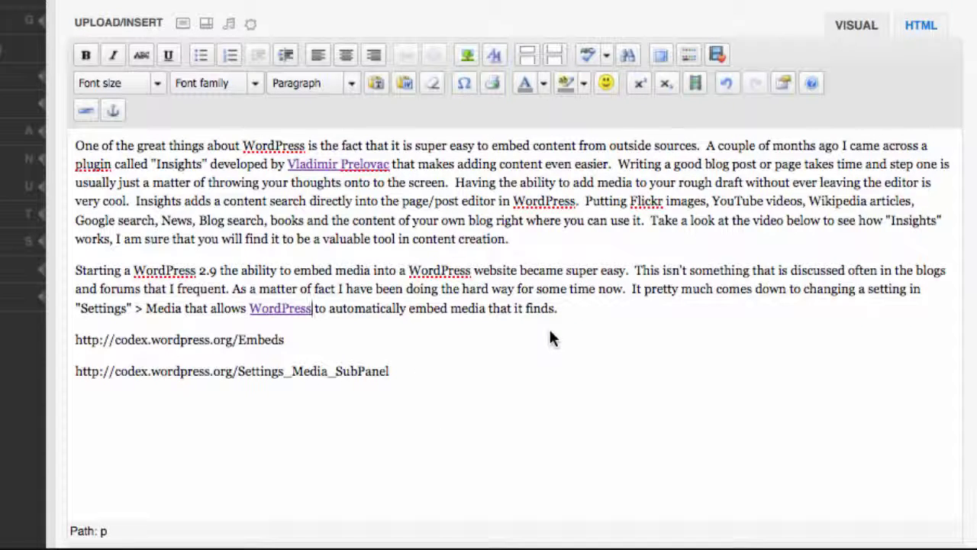
scroll(496, 344, down, 5)
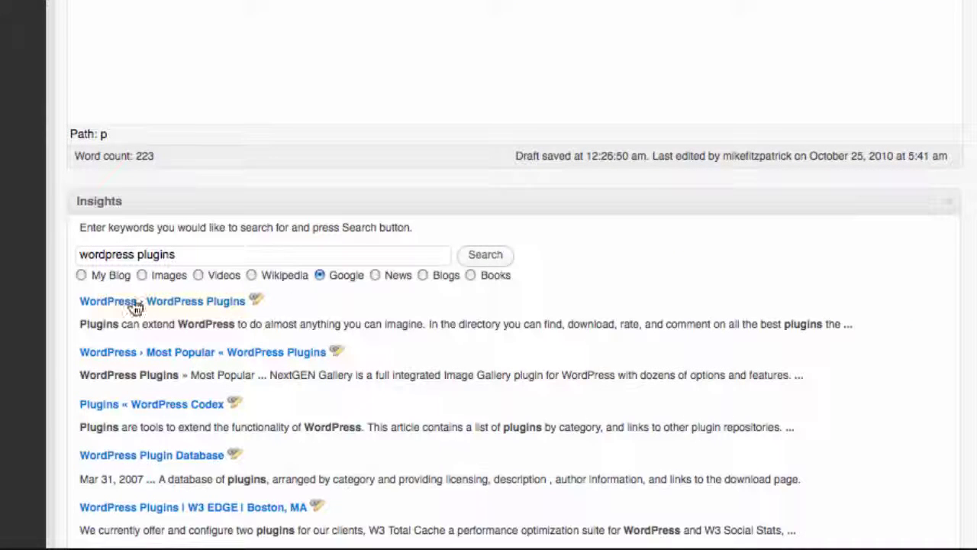
click(81, 275)
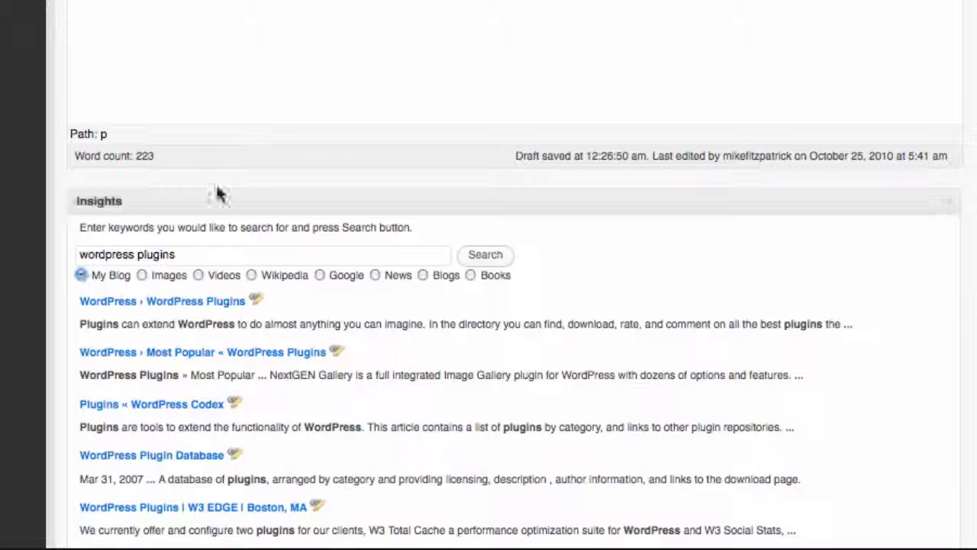
triple_click(171, 254)
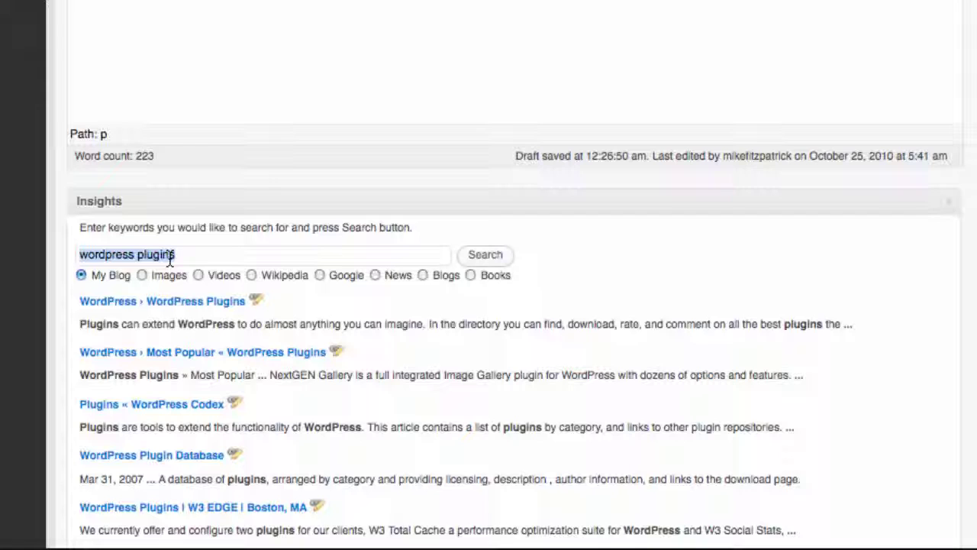
text(di)
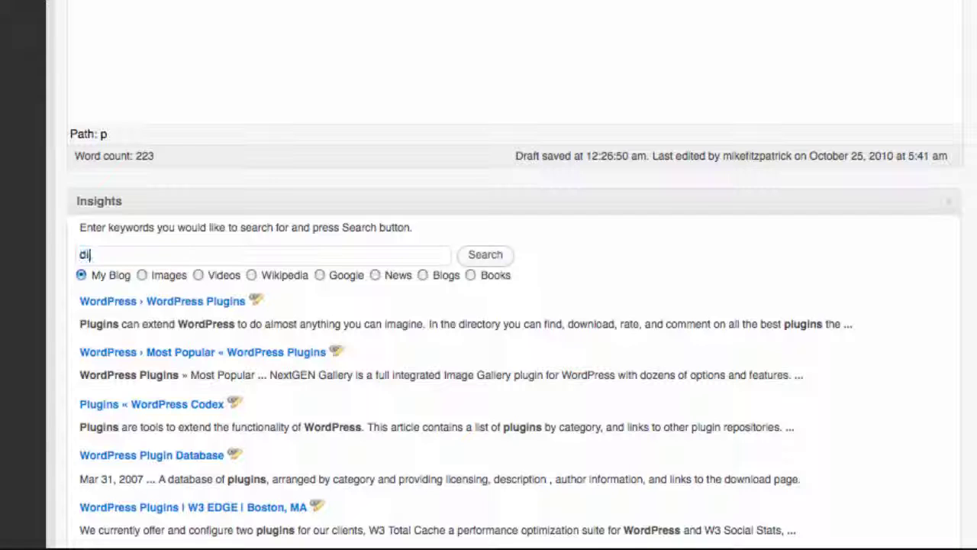
text(gital dea)
text(ler)
click(485, 256)
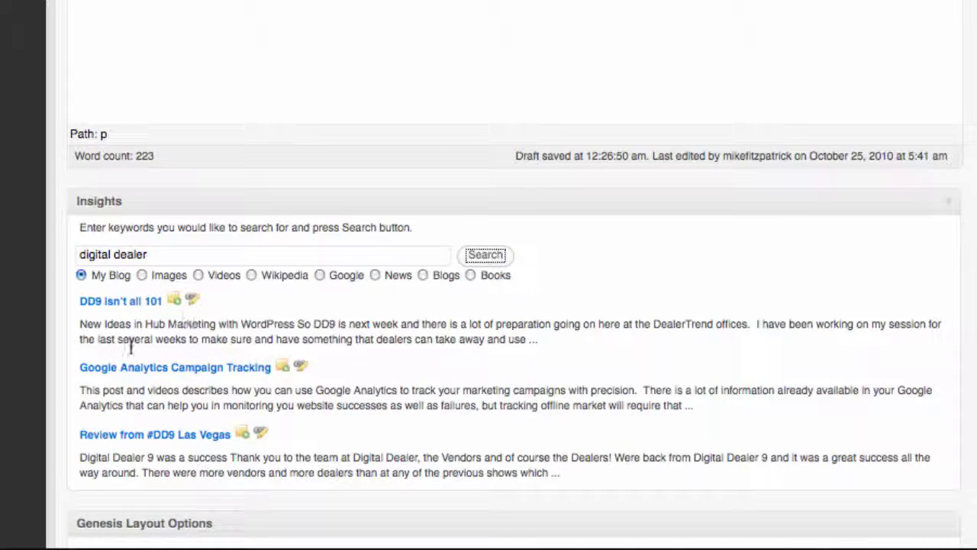
click(174, 304)
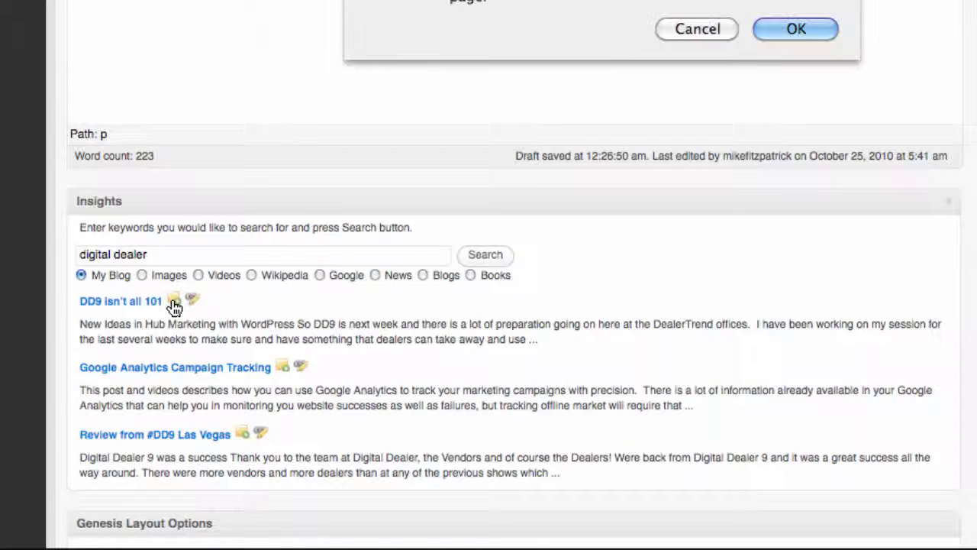
click(703, 33)
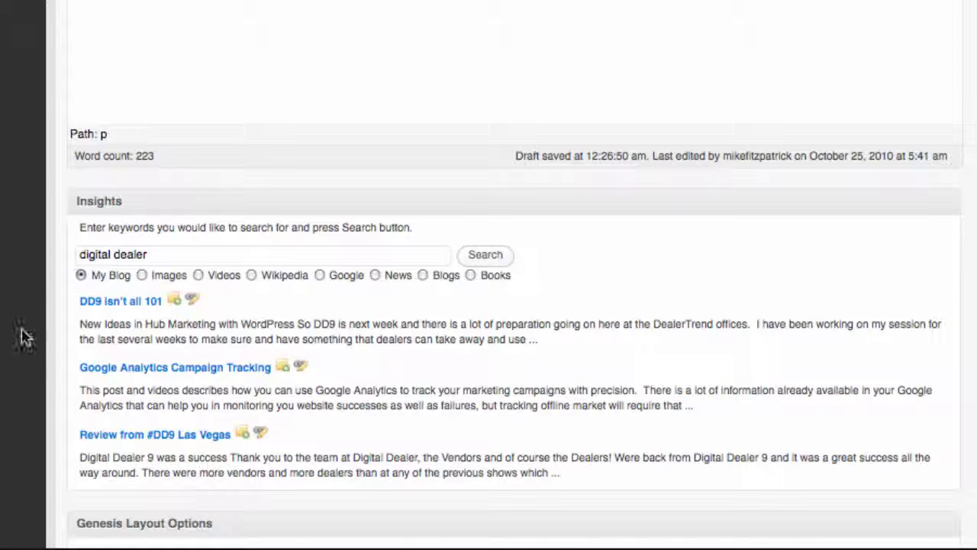
- Insert the third 'digital dealer' image result, the Digital Dealer magazine cover, into the post
click(141, 275)
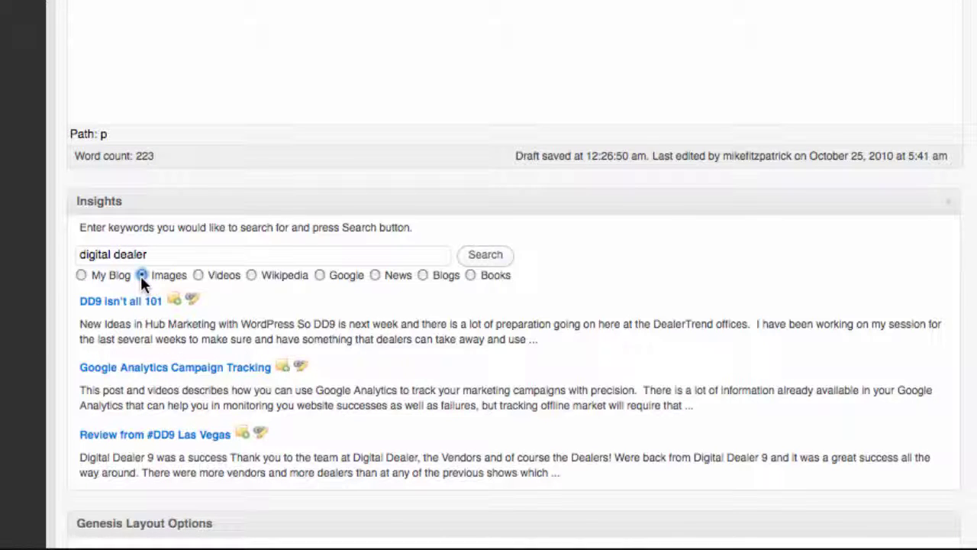
click(490, 256)
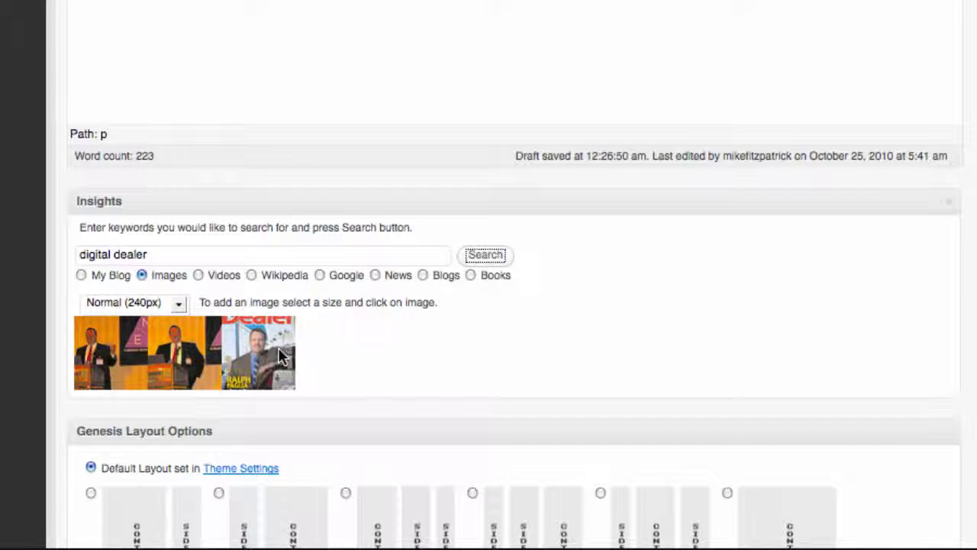
scroll(274, 348, down, 1)
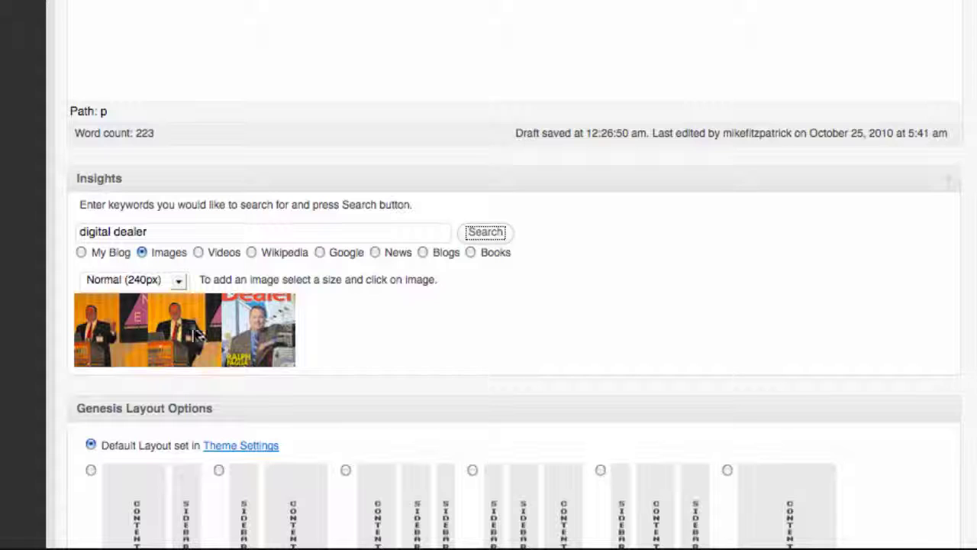
click(269, 330)
scroll(493, 90, up, 5)
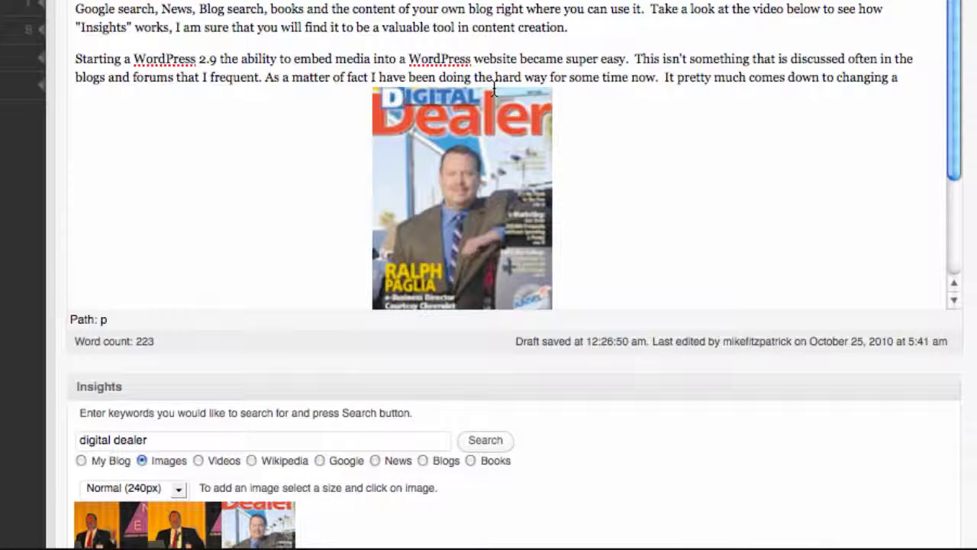
scroll(493, 84, down, 1)
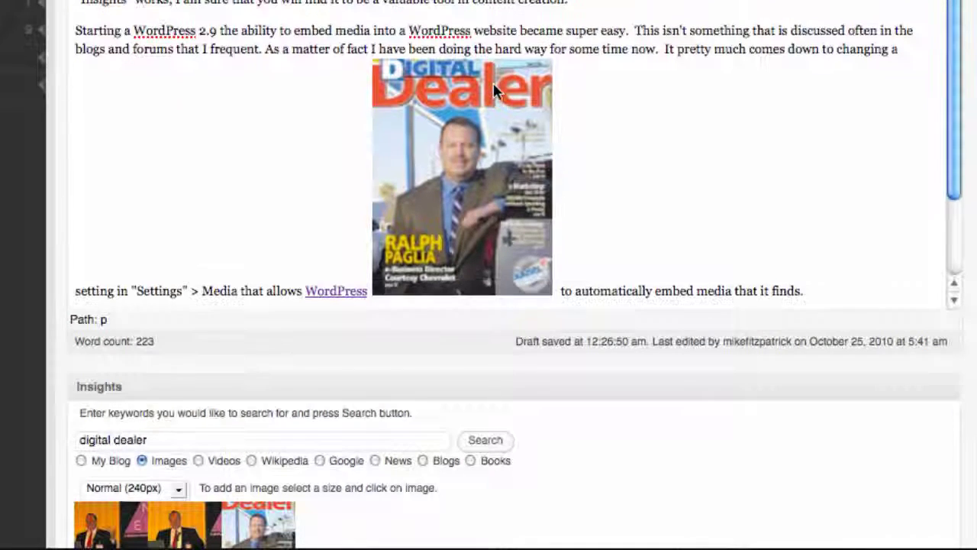
key(Return)
scroll(493, 152, down, 3)
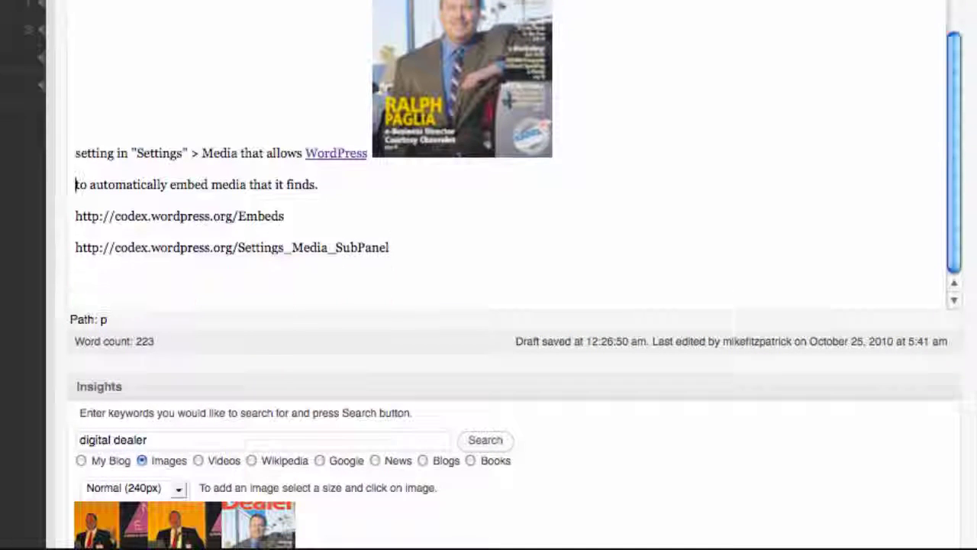
- Add the 'Joe Webb - Digital Dealer presentation' video from an Insights video search below the codex links
click(464, 291)
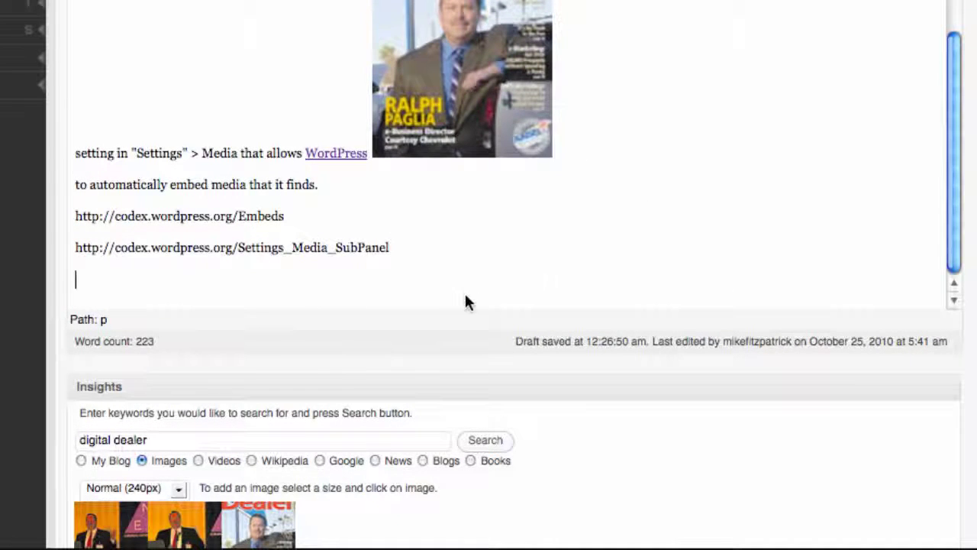
click(200, 461)
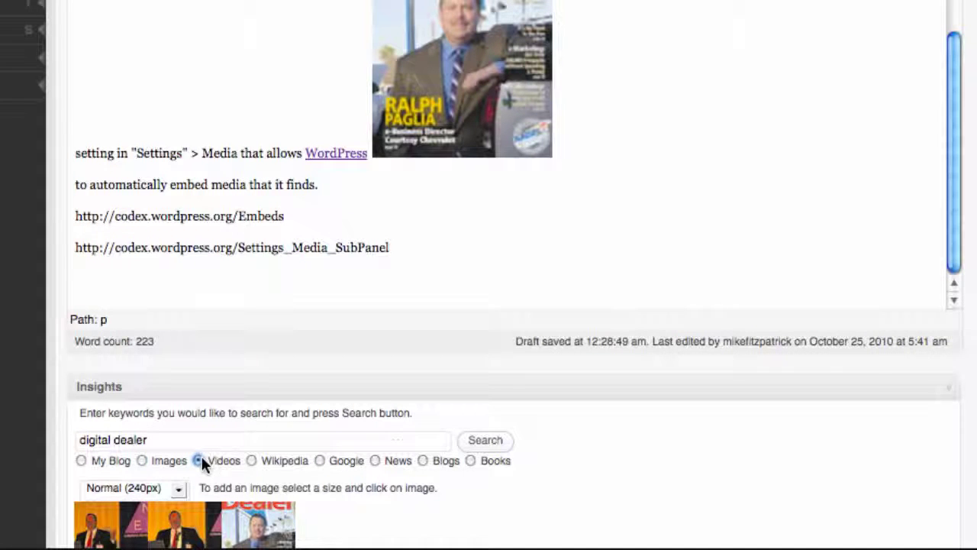
click(480, 447)
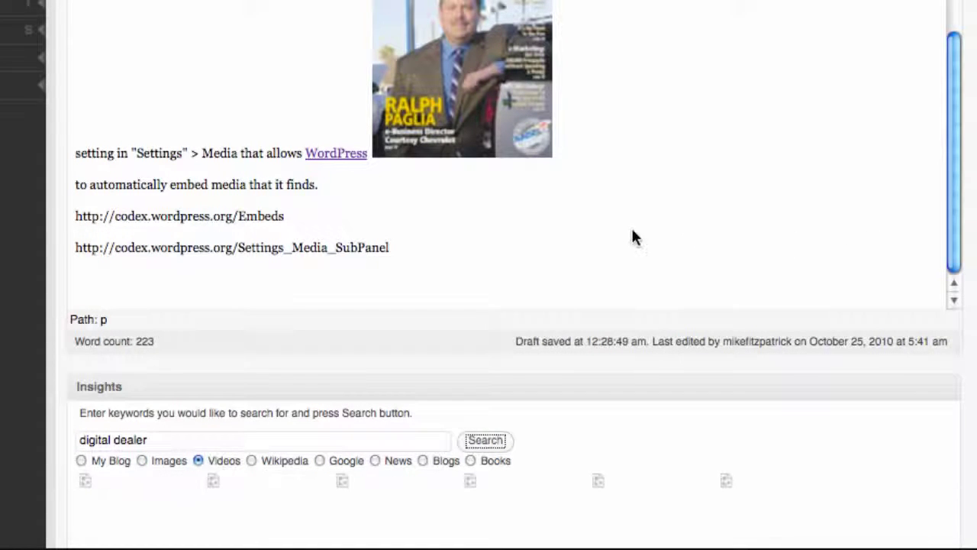
scroll(631, 236, down, 5)
scroll(631, 238, down, 4)
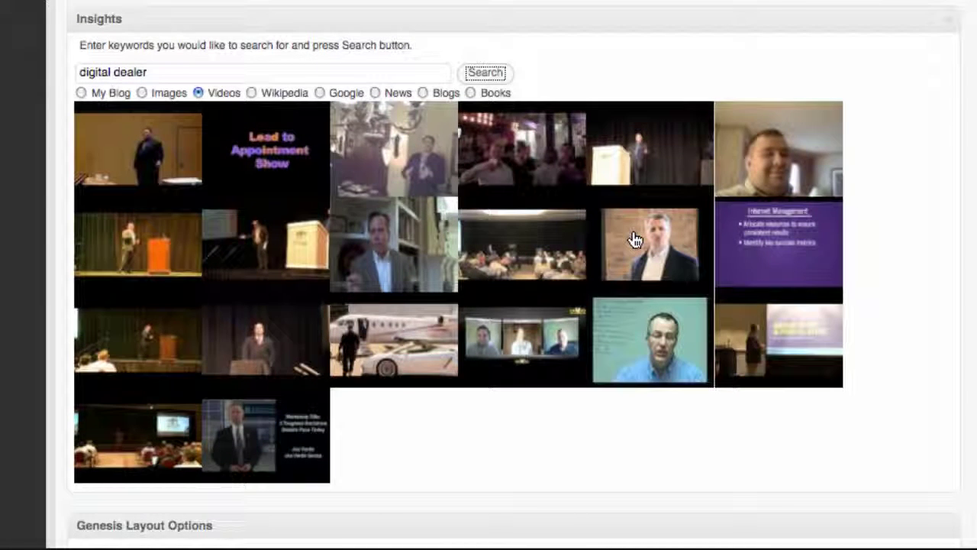
click(136, 156)
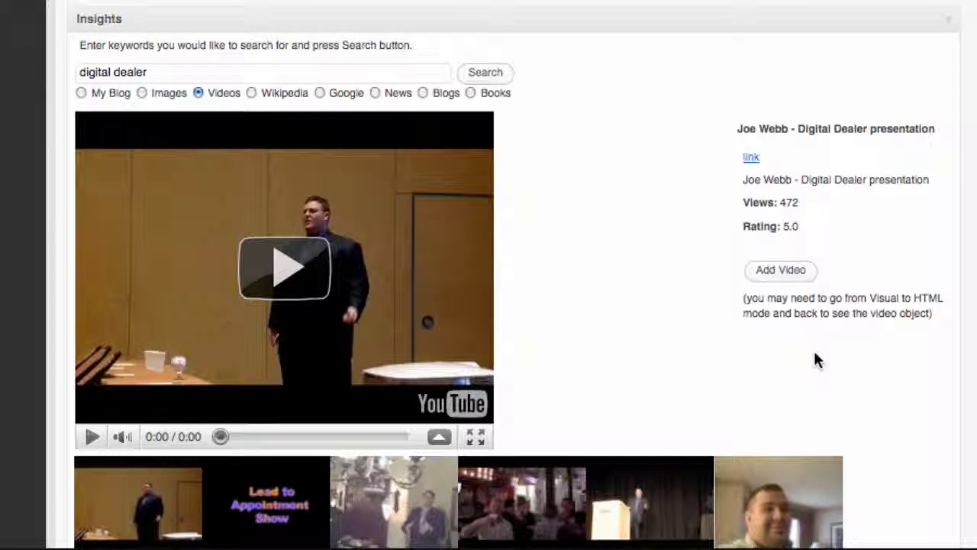
click(771, 273)
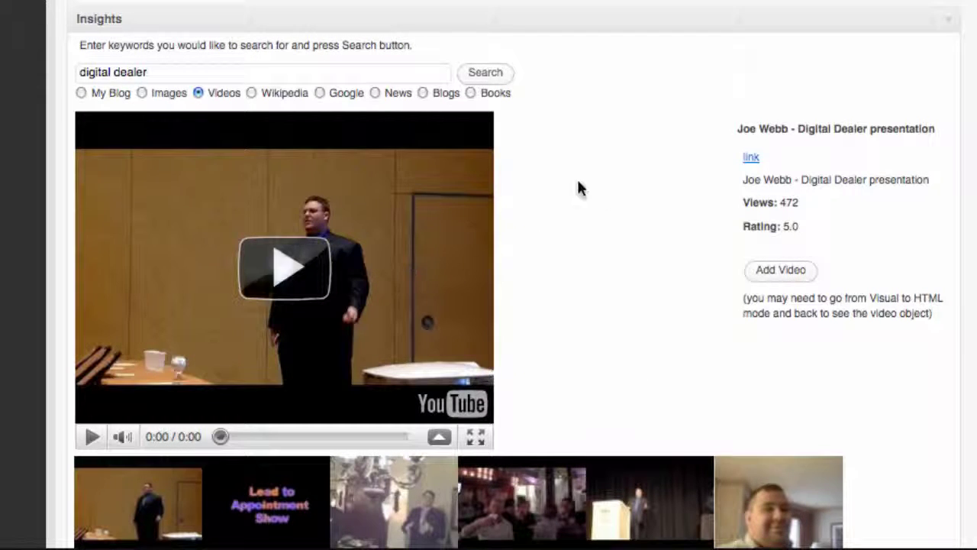
scroll(591, 191, up, 3)
scroll(594, 197, up, 2)
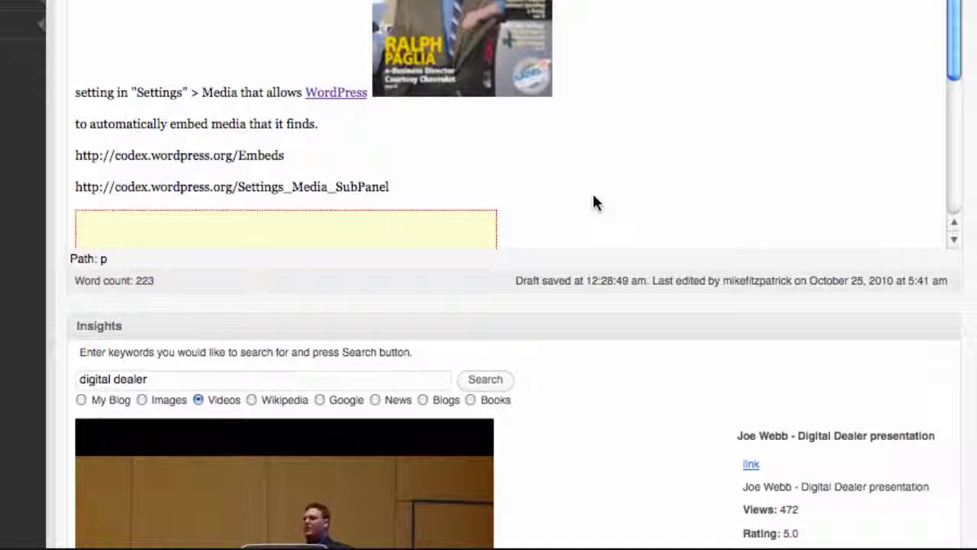
scroll(628, 175, down, 3)
scroll(628, 176, down, 3)
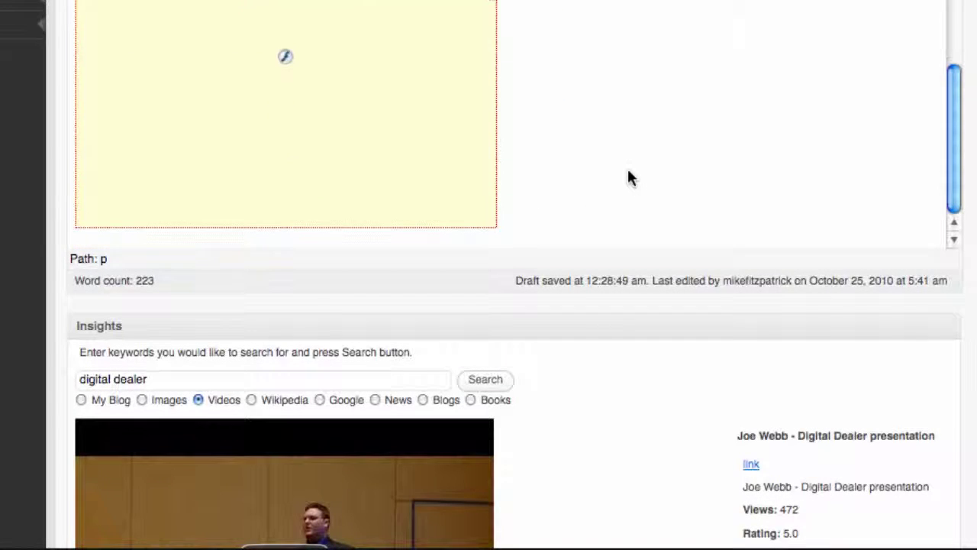
key(Return)
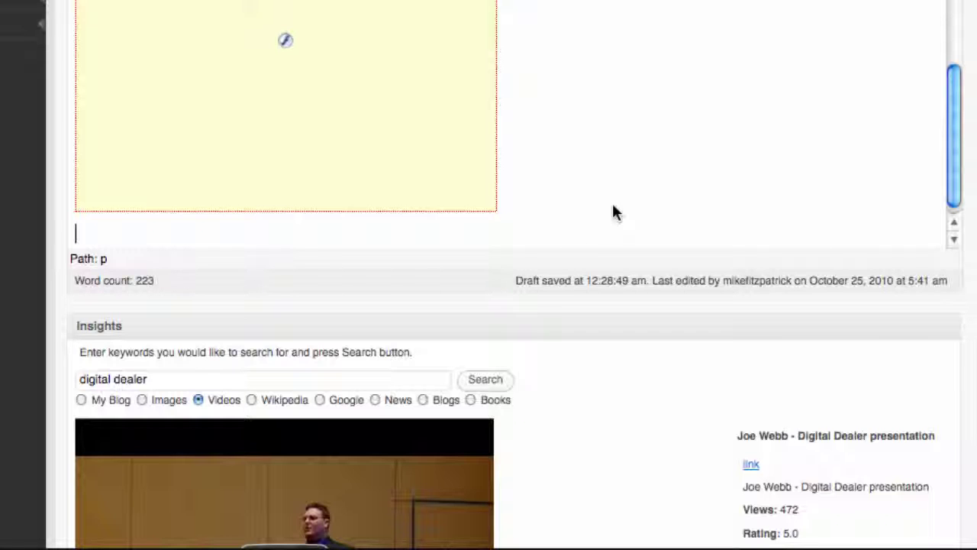
scroll(614, 212, up, 1)
scroll(614, 213, up, 5)
scroll(614, 212, up, 3)
scroll(615, 213, down, 1)
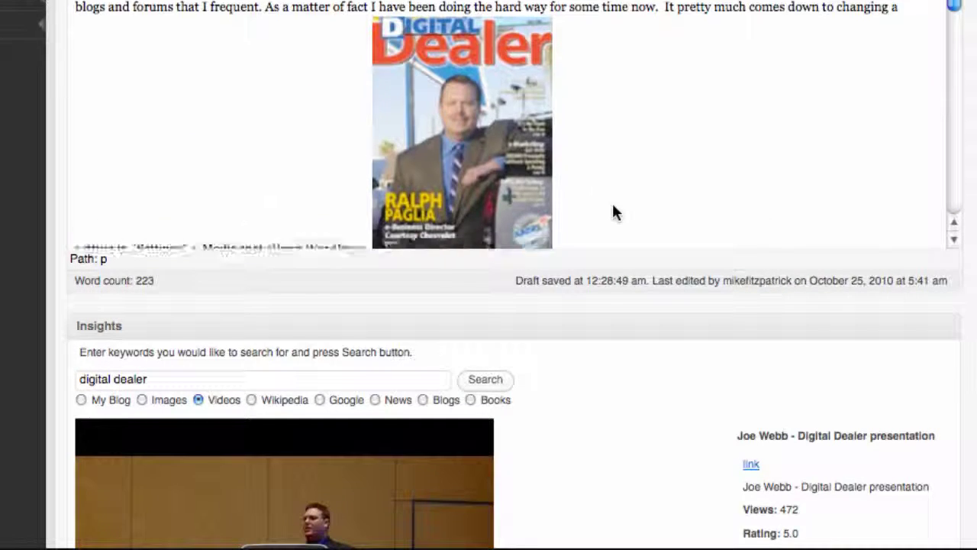
scroll(615, 213, up, 1)
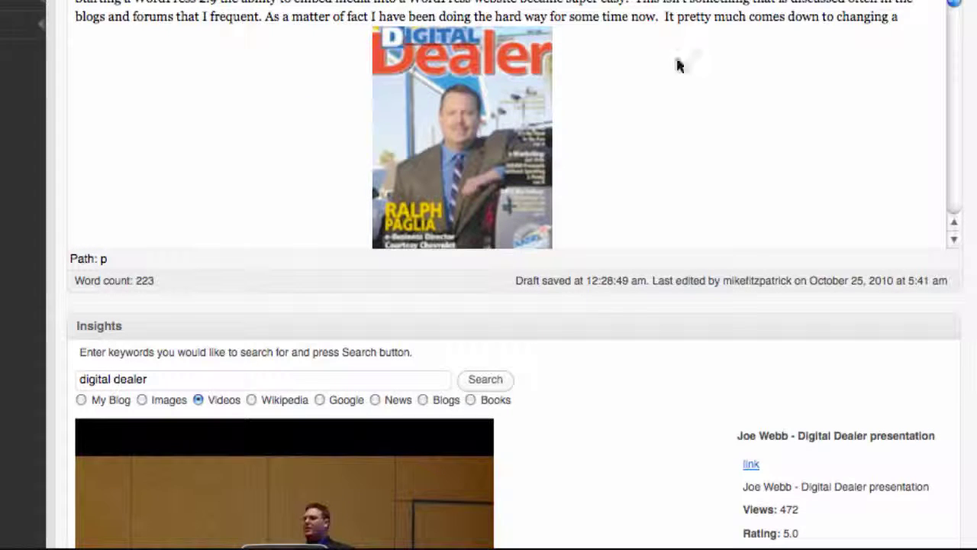
scroll(929, 96, up, 5)
scroll(503, 229, up, 1)
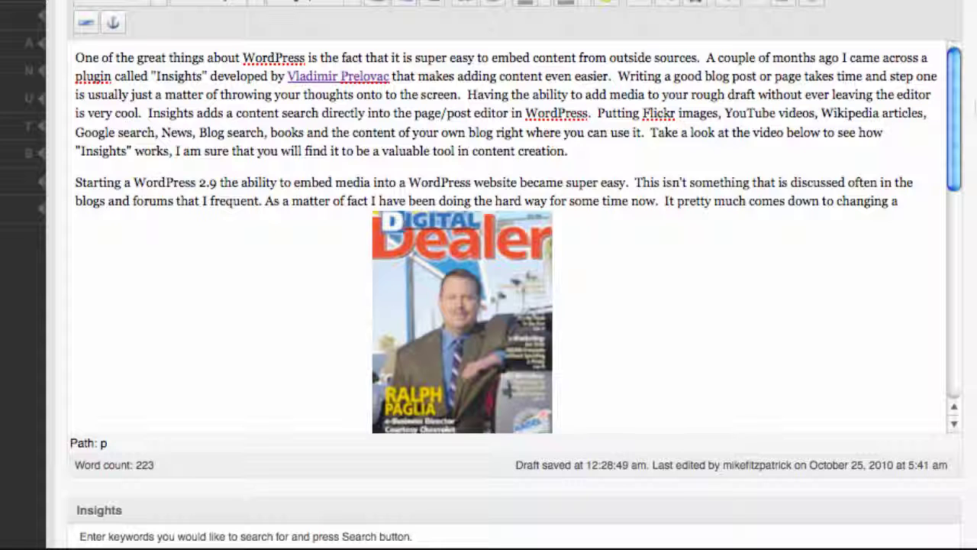
scroll(694, 245, down, 5)
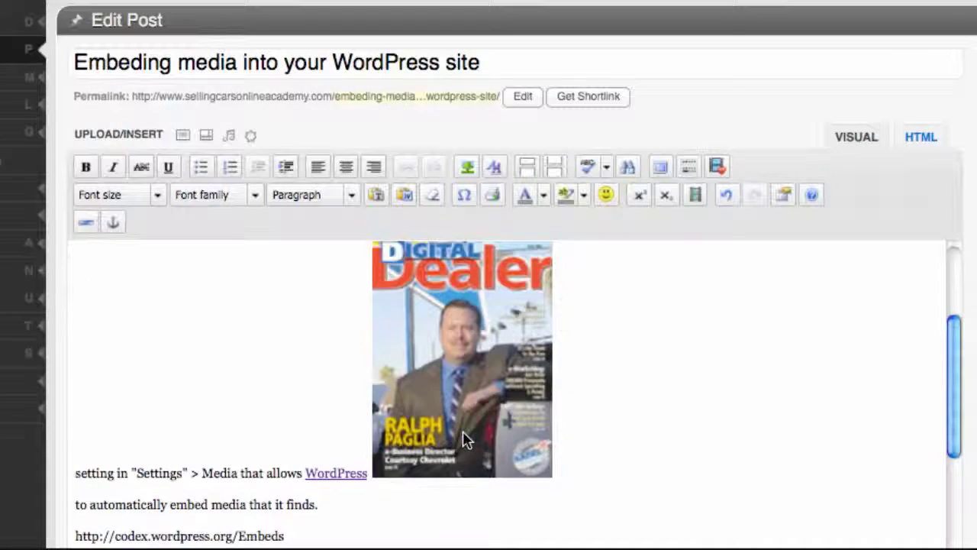
drag(465, 436, 626, 456)
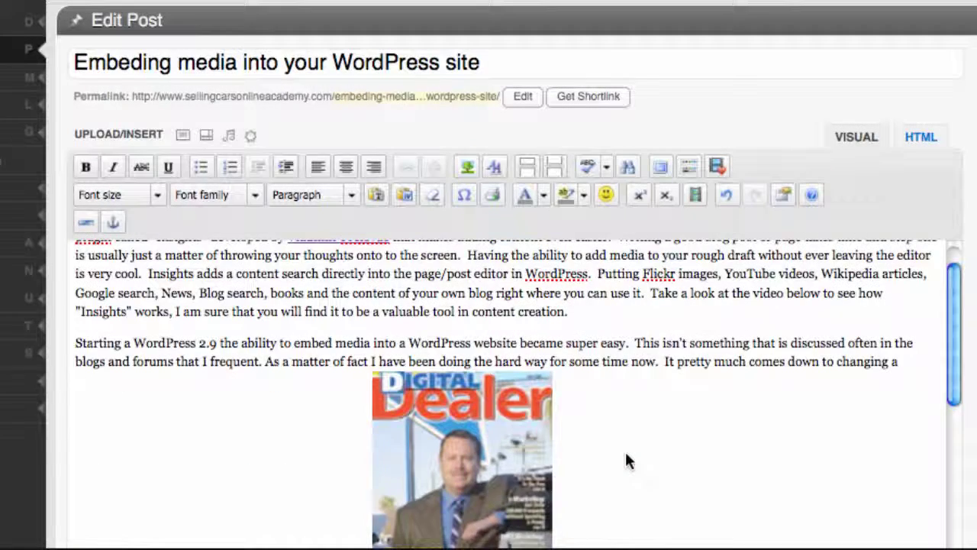